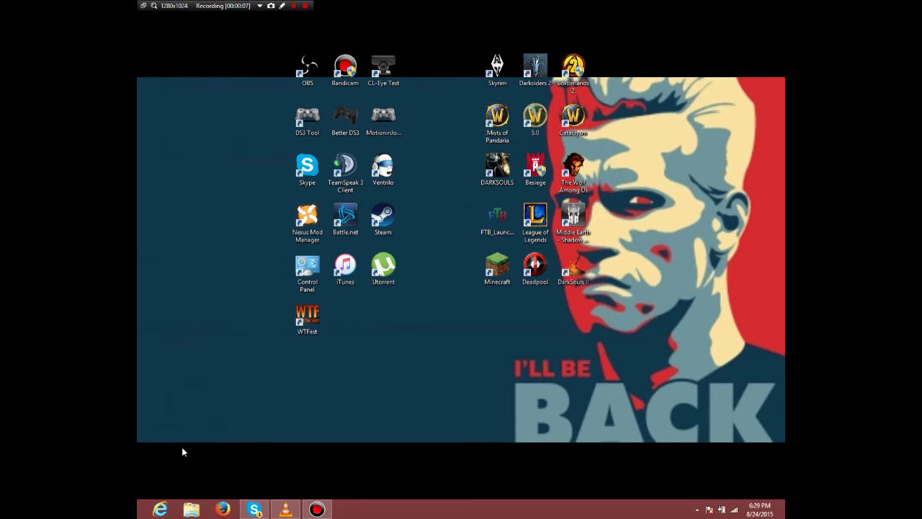
Step: Open the World of Warcraft - Mists of Pandaria 5.4.2 folder inside PROGRAMS on the EXTERNAL (G:) drive
{"action": "left_click", "coordinate": [190, 507]}
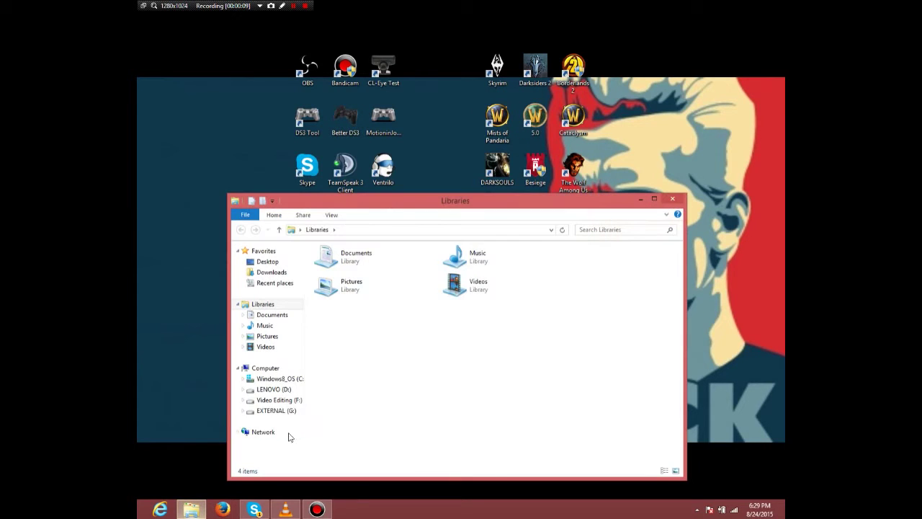
{"action": "left_click", "coordinate": [289, 415]}
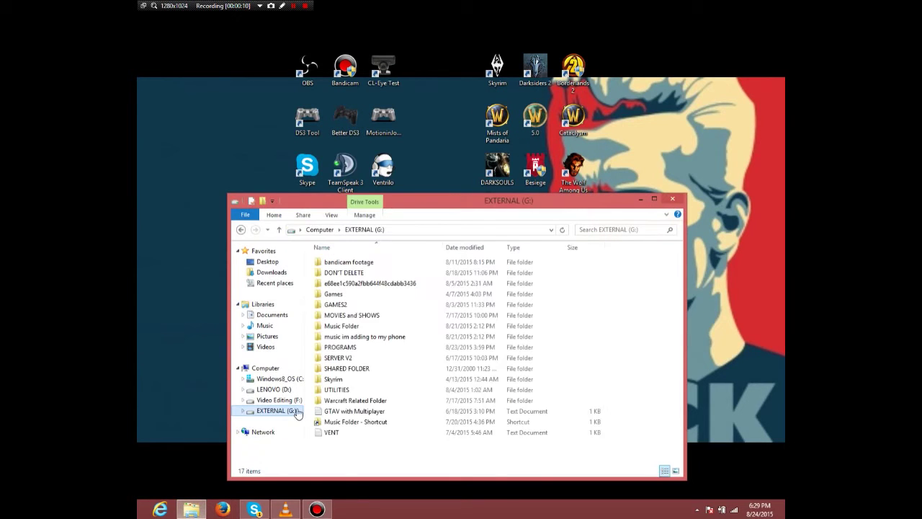
{"action": "left_click", "coordinate": [351, 348]}
{"action": "double_click", "coordinate": [351, 353]}
{"action": "scroll", "coordinate": [400, 405], "scroll_direction": "down", "scroll_amount": 2}
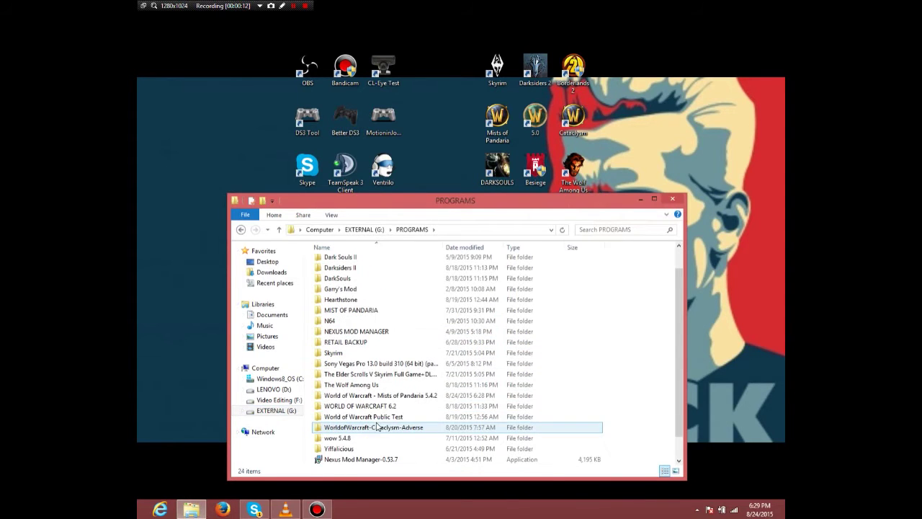
{"action": "double_click", "coordinate": [389, 396]}
Step: Rename the wow application in the game folder to experimental and close the folder window
{"action": "scroll", "coordinate": [392, 407], "scroll_direction": "down", "scroll_amount": 2}
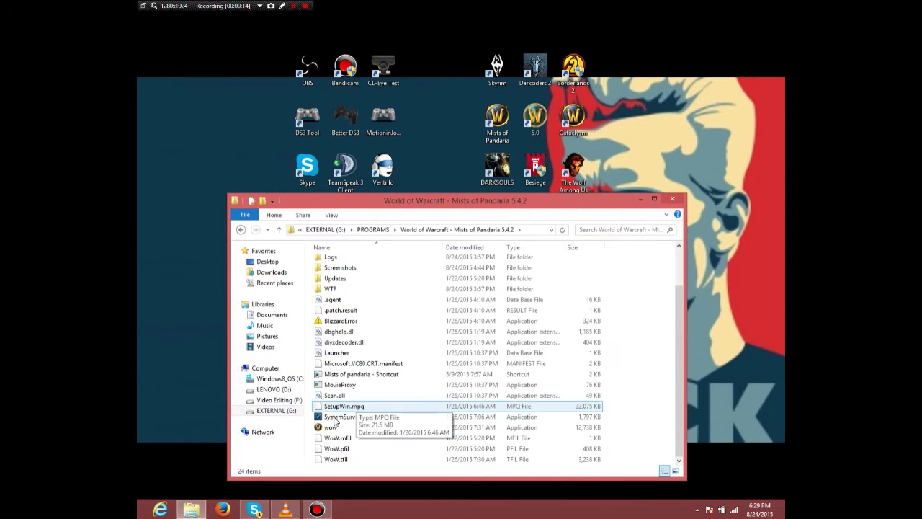
{"action": "right_click", "coordinate": [328, 430]}
{"action": "left_click", "coordinate": [360, 407]}
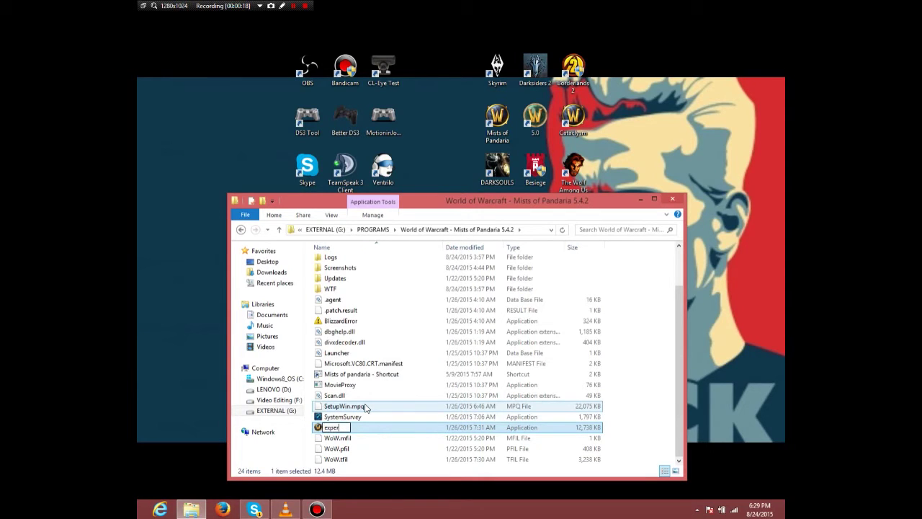
{"action": "type", "text": "experimental"}
{"action": "key", "text": "Return"}
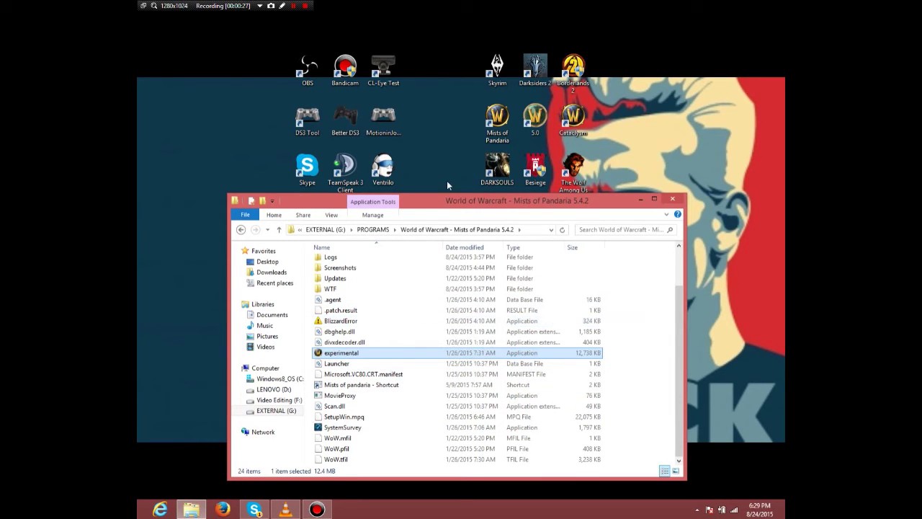
{"action": "left_click", "coordinate": [667, 202]}
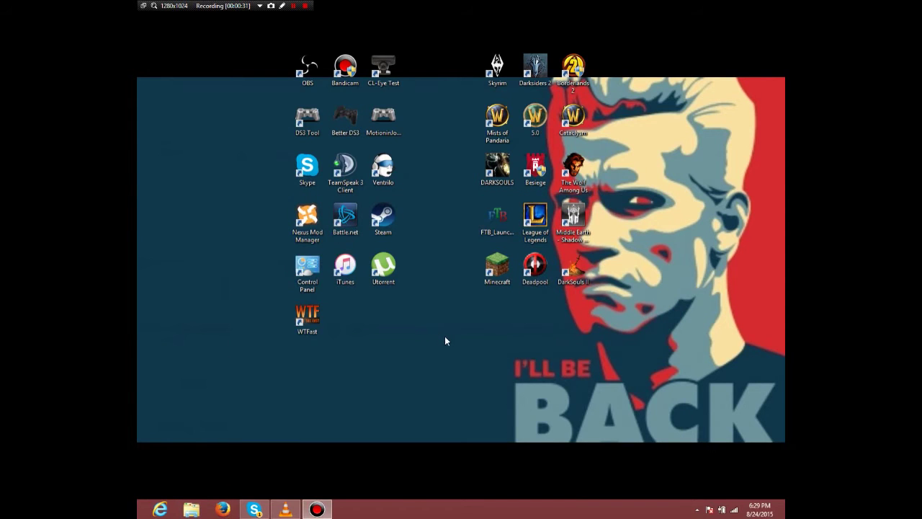
Step: Run WTFast as administrator from the desktop and remove the existing custom game TEST
{"action": "right_click", "coordinate": [317, 323]}
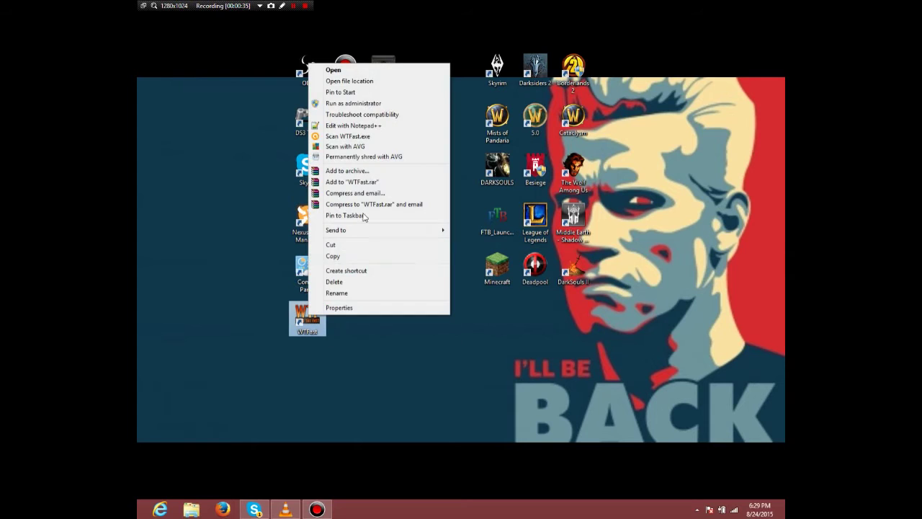
{"action": "left_click", "coordinate": [364, 105]}
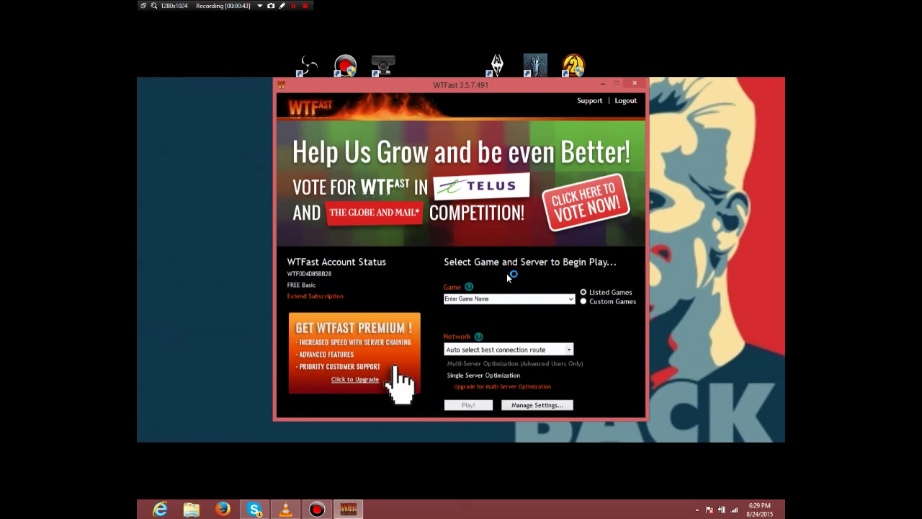
{"action": "left_click", "coordinate": [583, 301]}
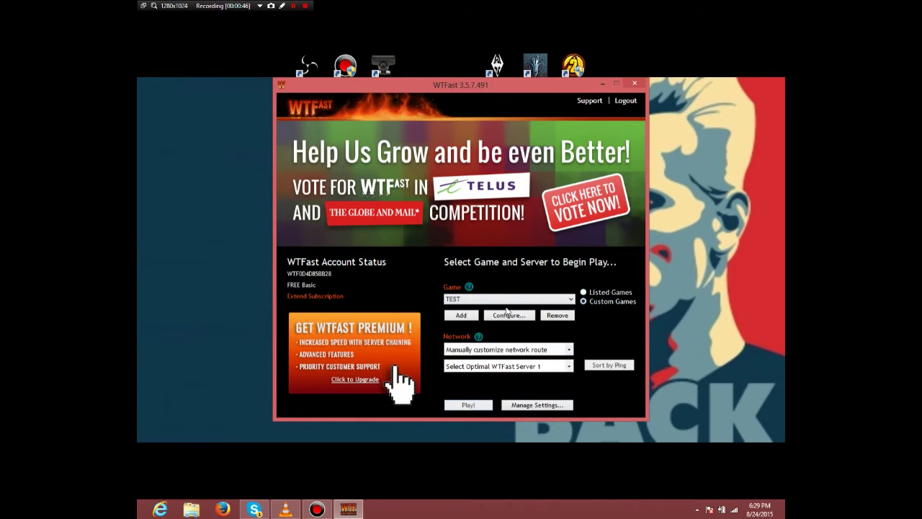
{"action": "left_click", "coordinate": [552, 317]}
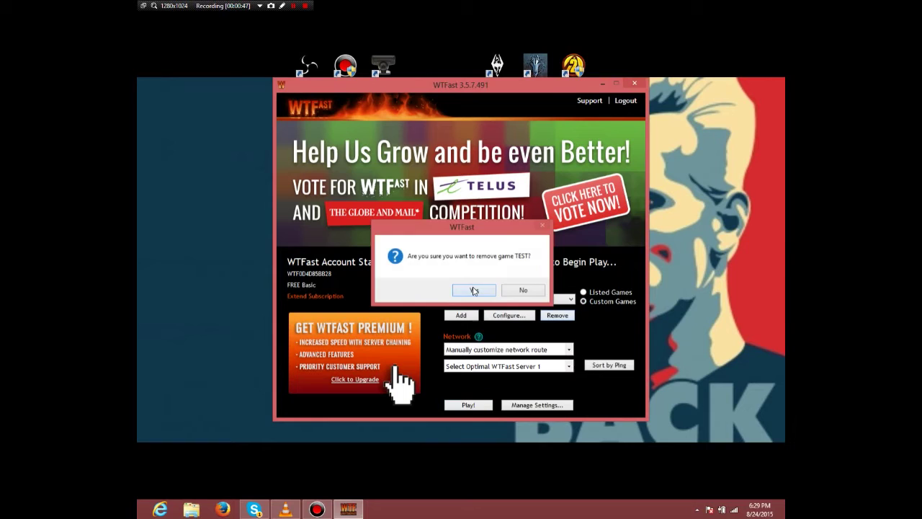
{"action": "left_click", "coordinate": [473, 291]}
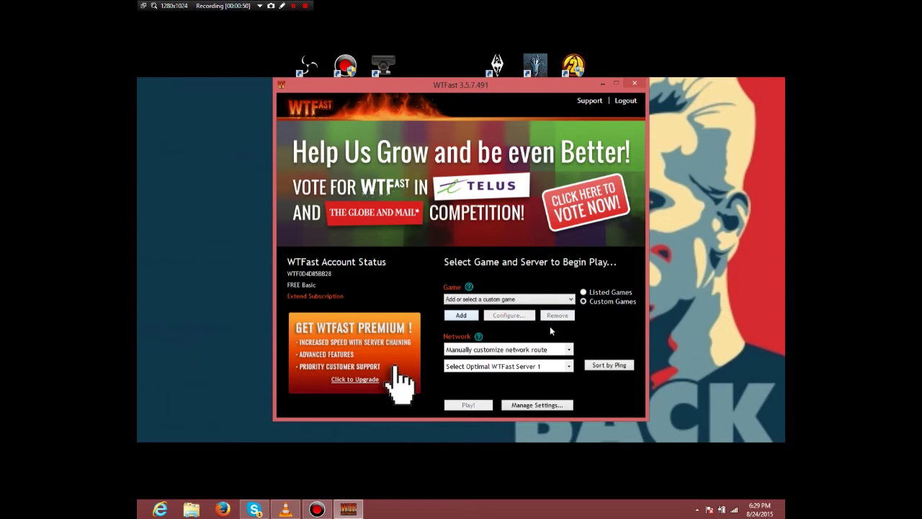
Step: Add a custom game named TEST using the experimental executable from the Mists of Pandaria 5.4.2 folder, without a launcher
{"action": "left_click", "coordinate": [464, 316]}
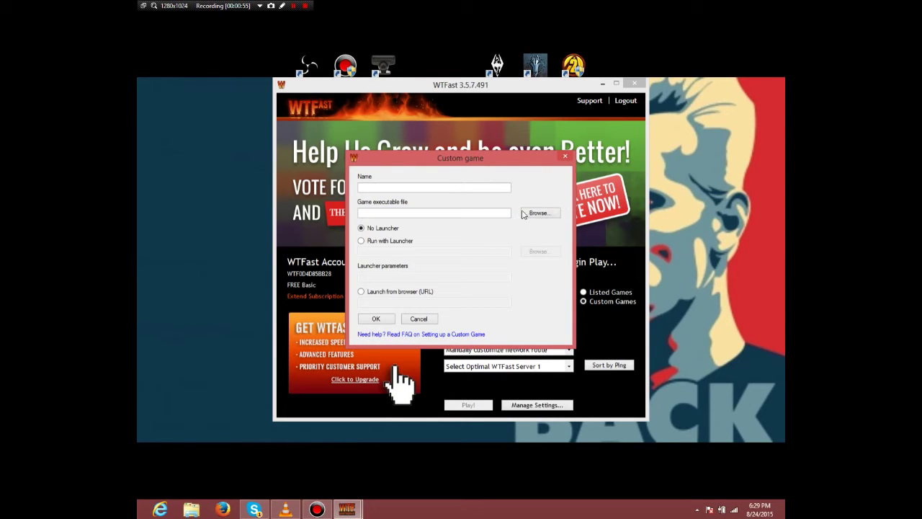
{"action": "left_click", "coordinate": [545, 219]}
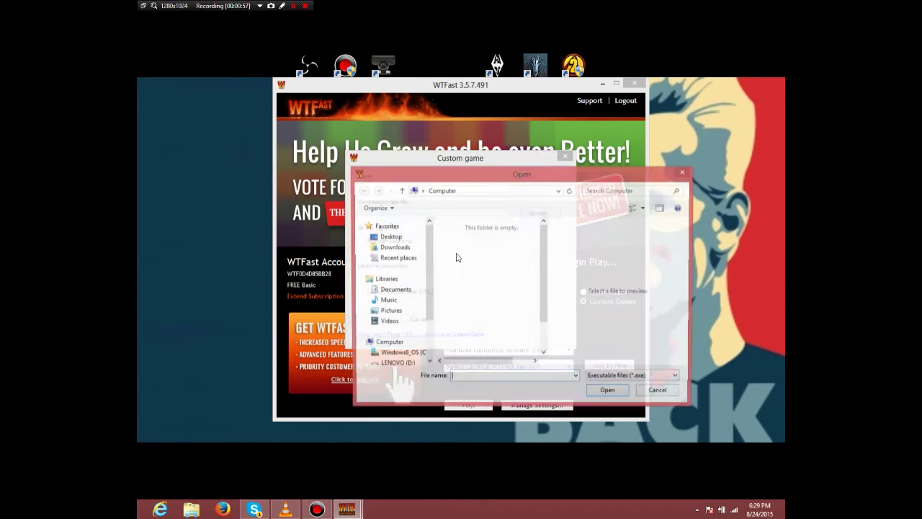
{"action": "double_click", "coordinate": [497, 328]}
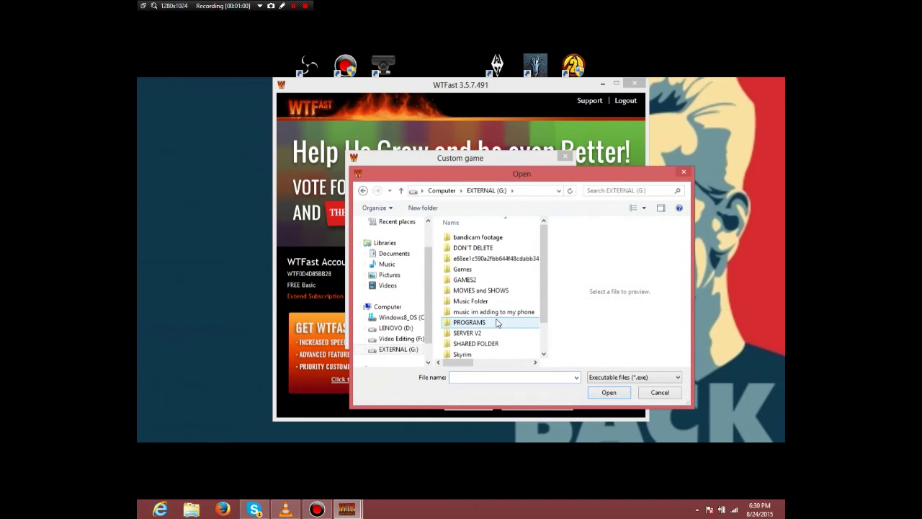
{"action": "double_click", "coordinate": [497, 323]}
{"action": "scroll", "coordinate": [498, 327], "scroll_direction": "down", "scroll_amount": 4}
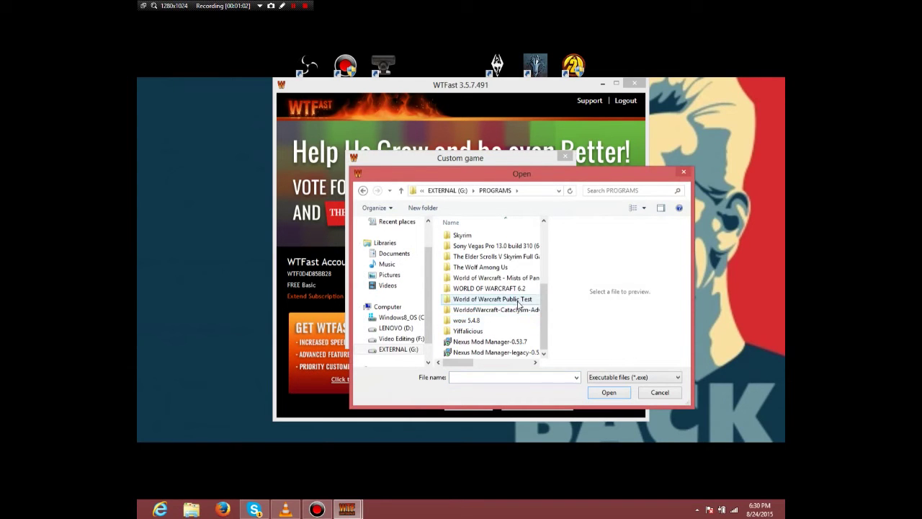
{"action": "double_click", "coordinate": [515, 277]}
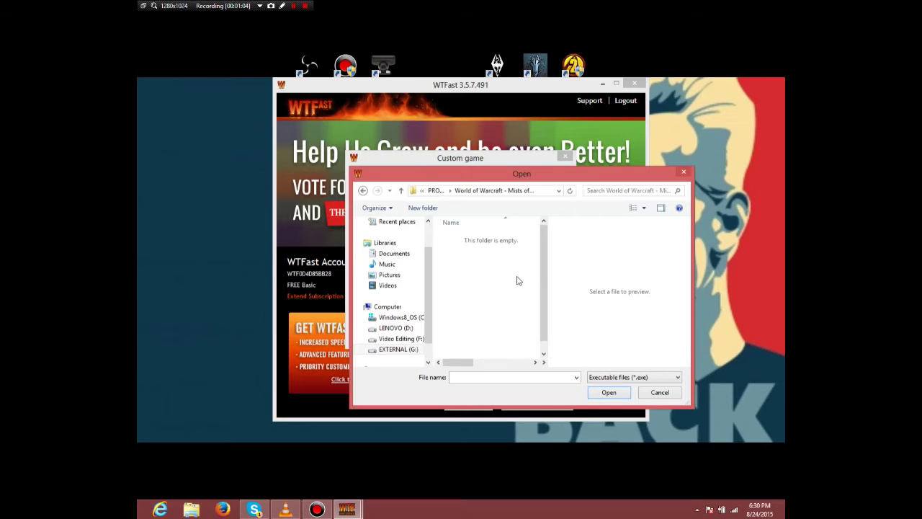
{"action": "left_click", "coordinate": [472, 334]}
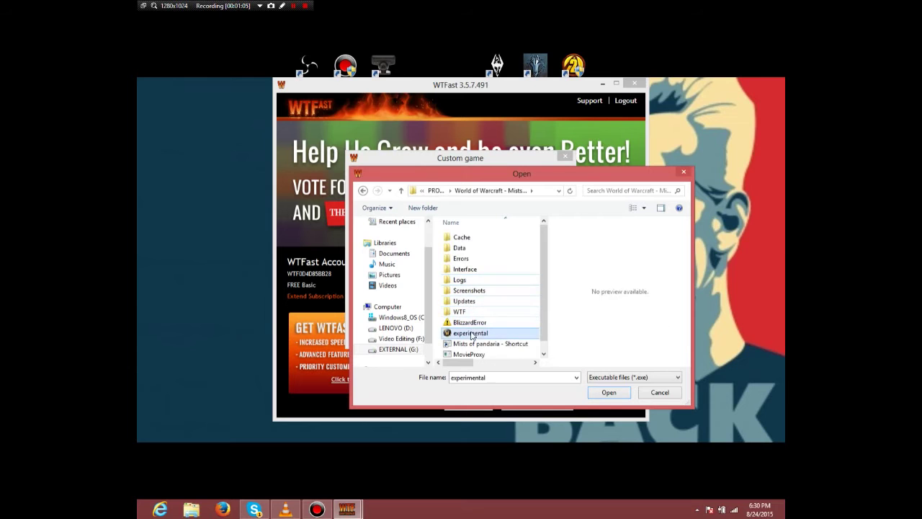
{"action": "left_click", "coordinate": [608, 392]}
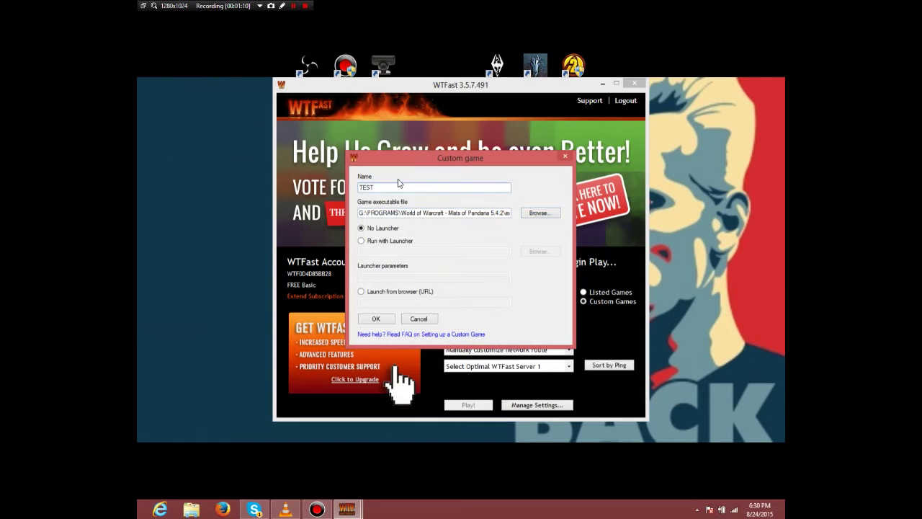
{"action": "left_click", "coordinate": [380, 318]}
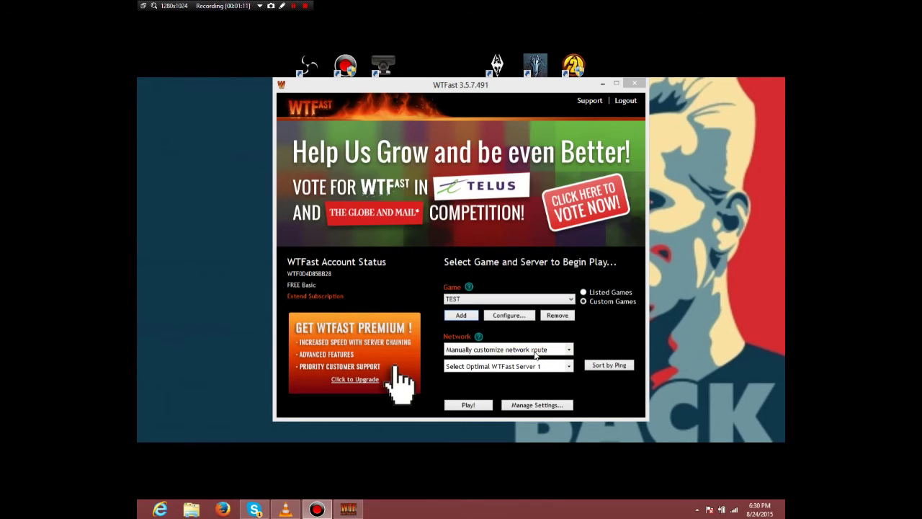
Step: Set the network to Manually customize network route with the Select Optimal WTFast Server 1 option
{"action": "left_click", "coordinate": [545, 350]}
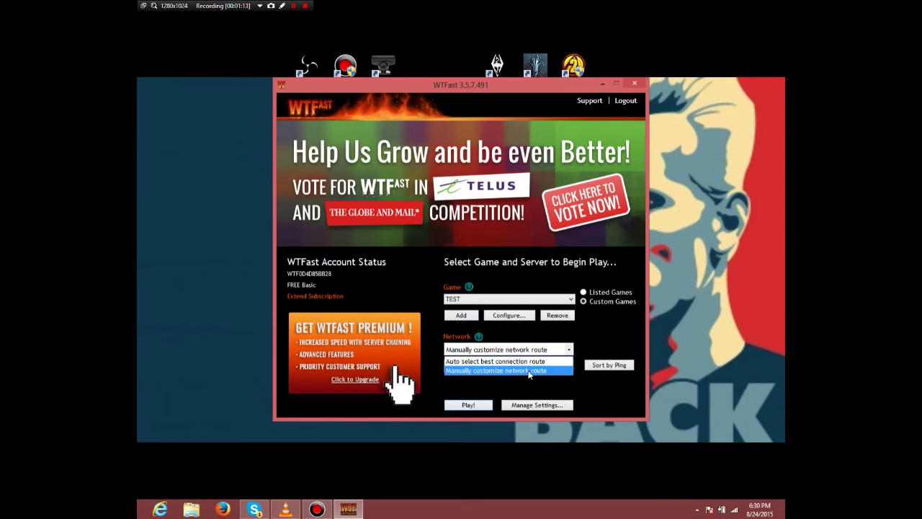
{"action": "left_click", "coordinate": [529, 370]}
{"action": "left_click", "coordinate": [532, 368]}
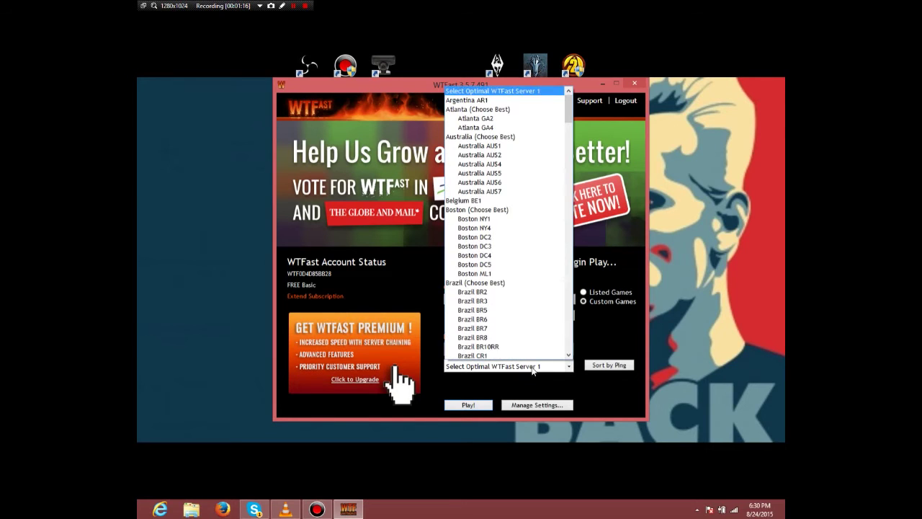
{"action": "scroll", "coordinate": [496, 98], "scroll_direction": "up", "scroll_amount": 1}
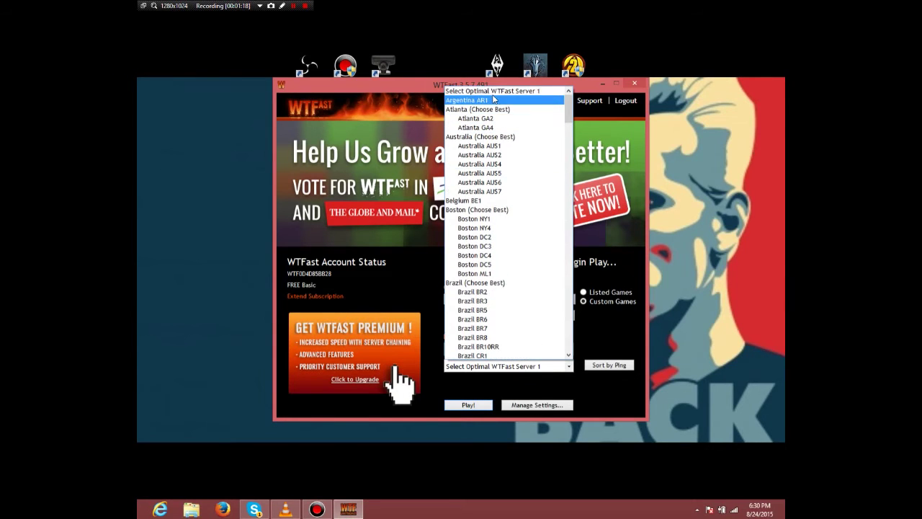
{"action": "left_click", "coordinate": [498, 92]}
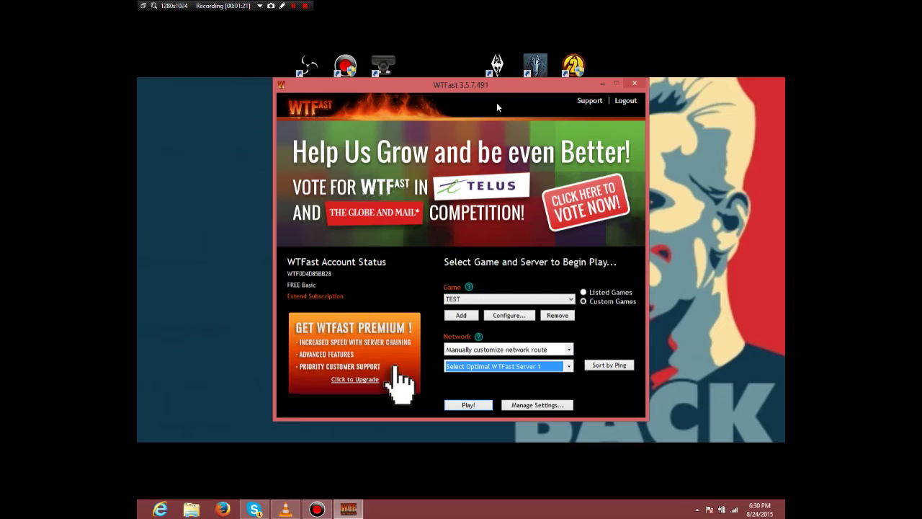
Step: Start the WTFast connection for TEST, dismiss the game file warning, and move the window clear of the desktop game shortcuts
{"action": "left_click", "coordinate": [467, 404]}
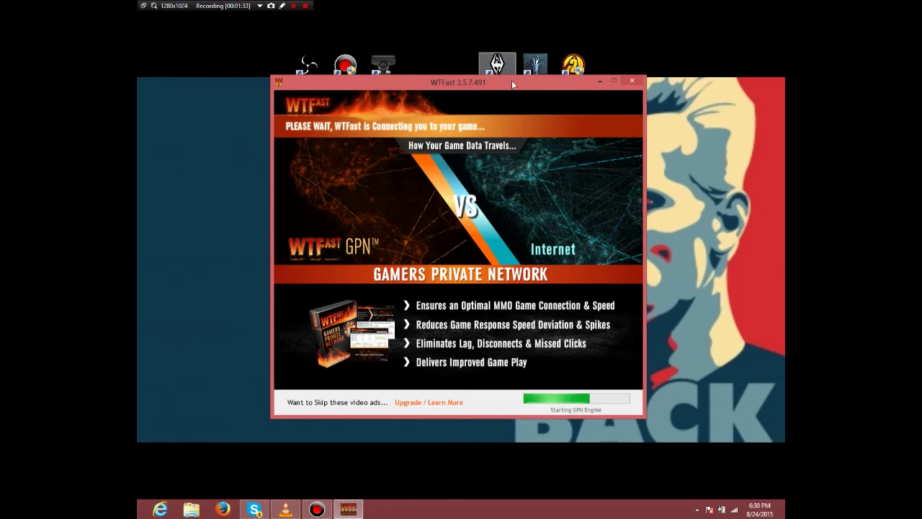
{"action": "left_click_drag", "start_coordinate": [490, 84], "coordinate": [398, 168]}
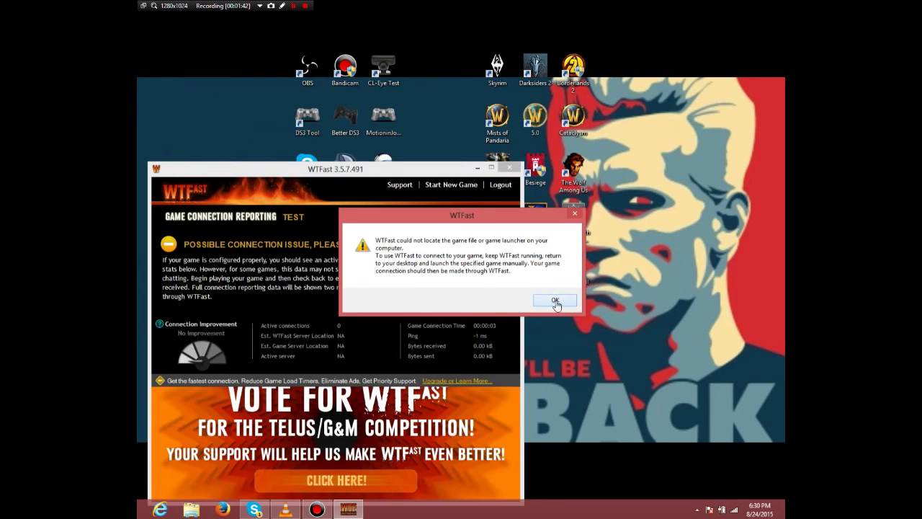
{"action": "left_click", "coordinate": [555, 301]}
{"action": "left_click_drag", "start_coordinate": [593, 80], "coordinate": [445, 165]}
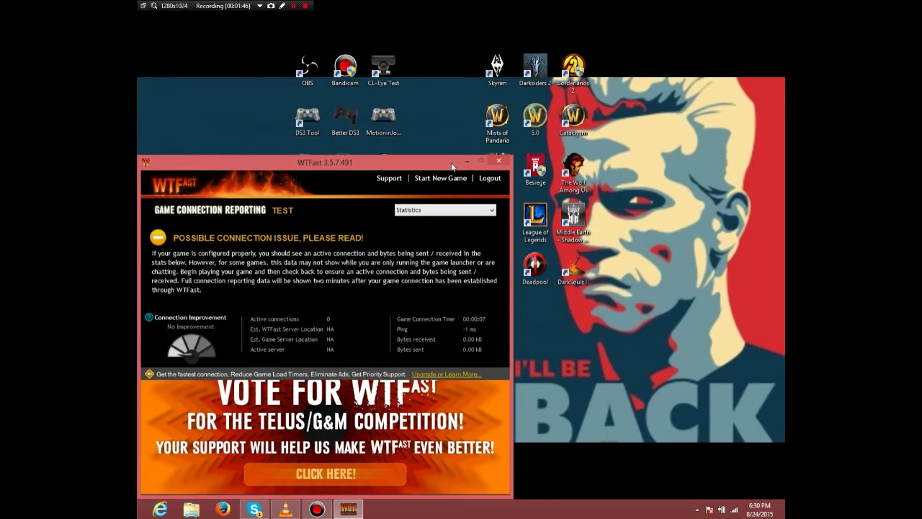
Step: Launch the Mists of Pandaria desktop shortcut and allow Experimental.exe to run
{"action": "left_click", "coordinate": [497, 124]}
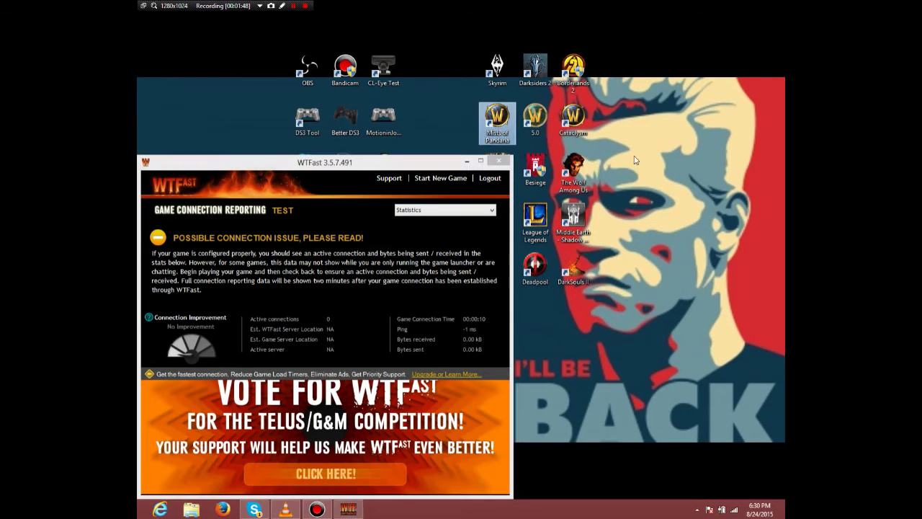
{"action": "double_click", "coordinate": [496, 123]}
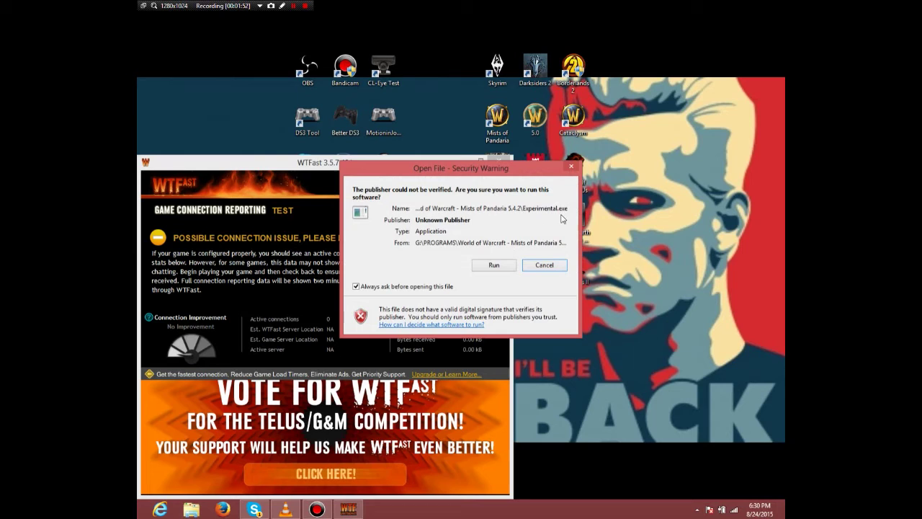
{"action": "left_click", "coordinate": [499, 266]}
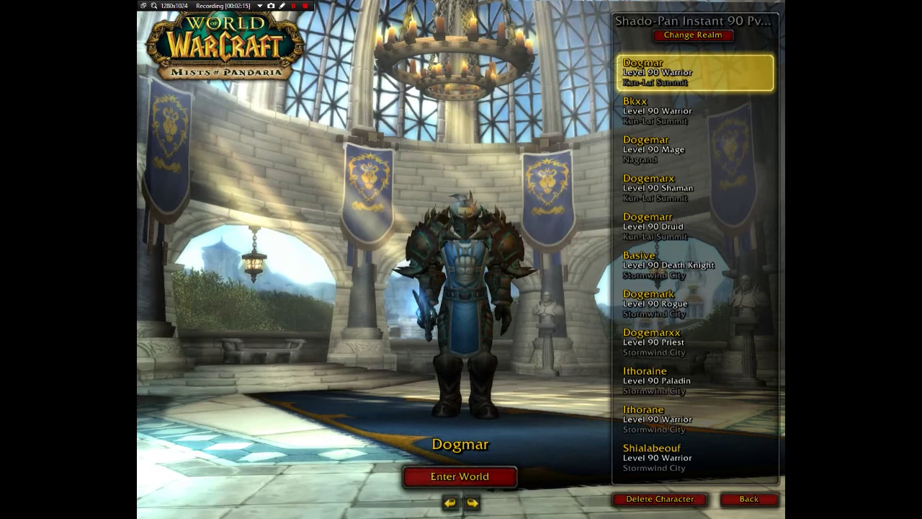
Step: Check the connection statistics in WTFast, return to World of Warcraft, and enter the world with the selected warrior
{"action": "key", "text": "alt+Tab"}
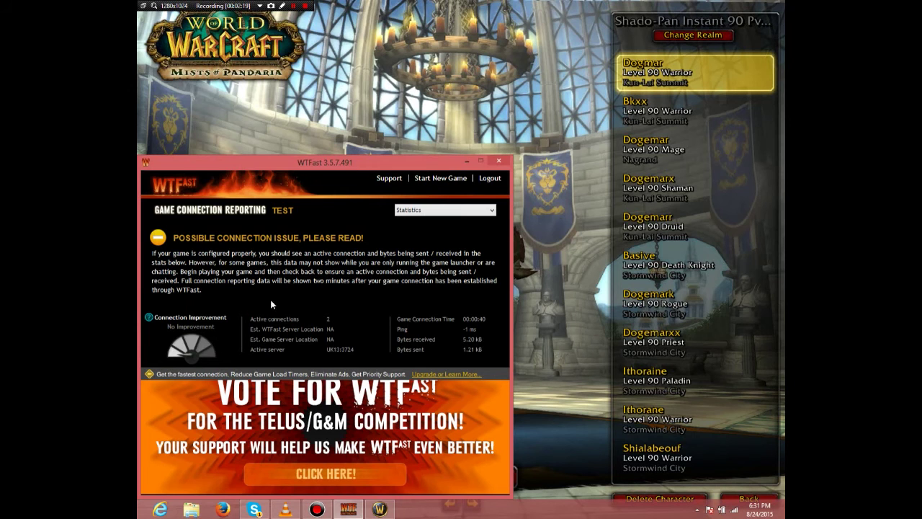
{"action": "left_click", "coordinate": [506, 497]}
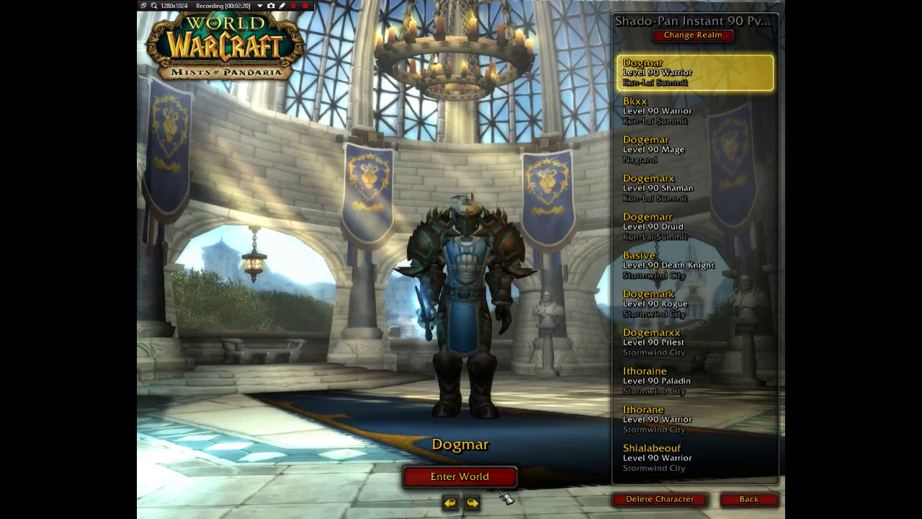
{"action": "left_click", "coordinate": [505, 483]}
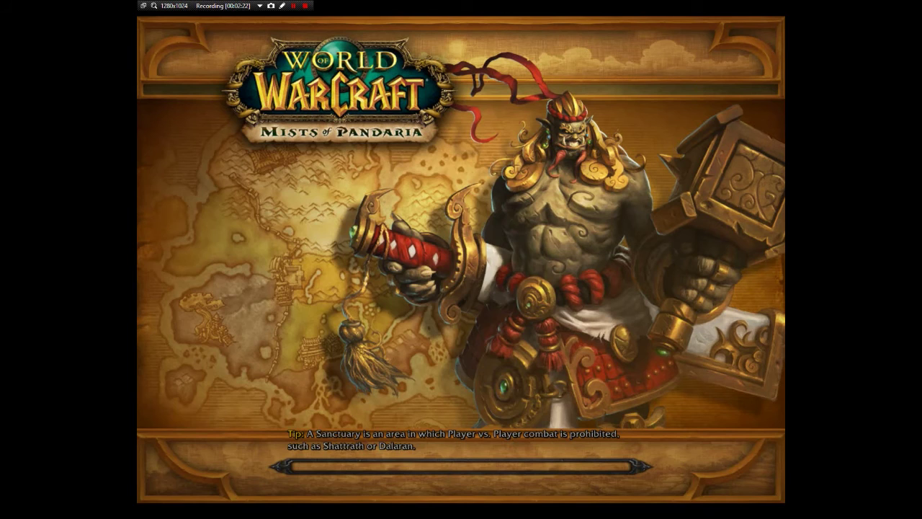
Step: Switch to WTFast, set the connection report to Data Graph, and recheck the connection status before returning to World of Warcraft
{"action": "key", "text": "alt+Tab"}
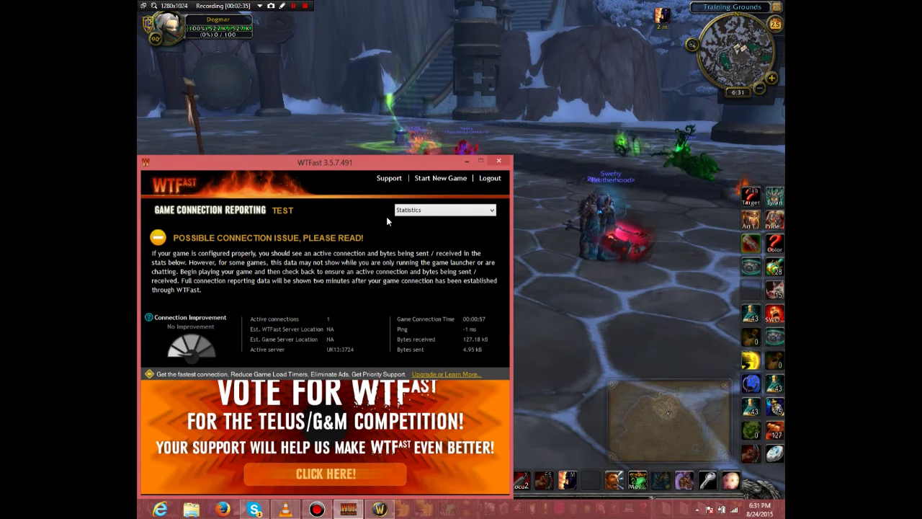
{"action": "left_click", "coordinate": [411, 209]}
{"action": "left_click", "coordinate": [425, 219]}
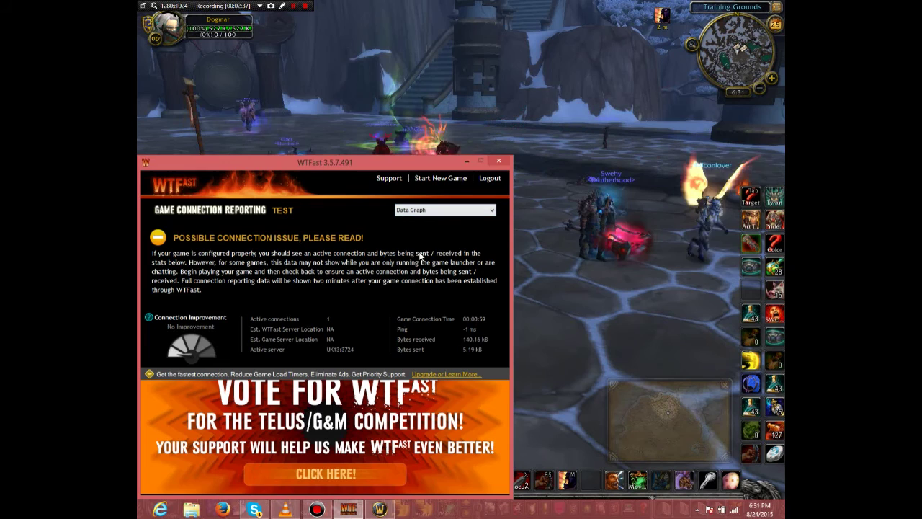
{"action": "left_click", "coordinate": [600, 332]}
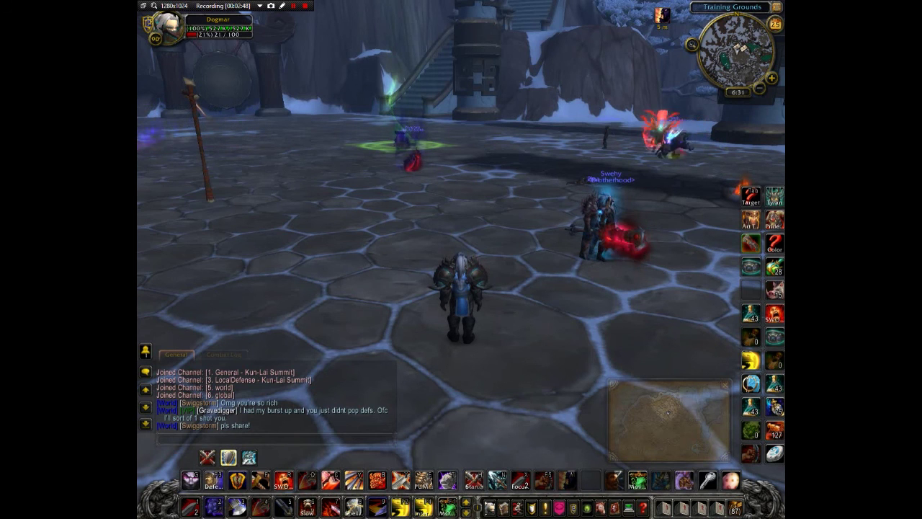
{"action": "key", "text": "alt+Tab"}
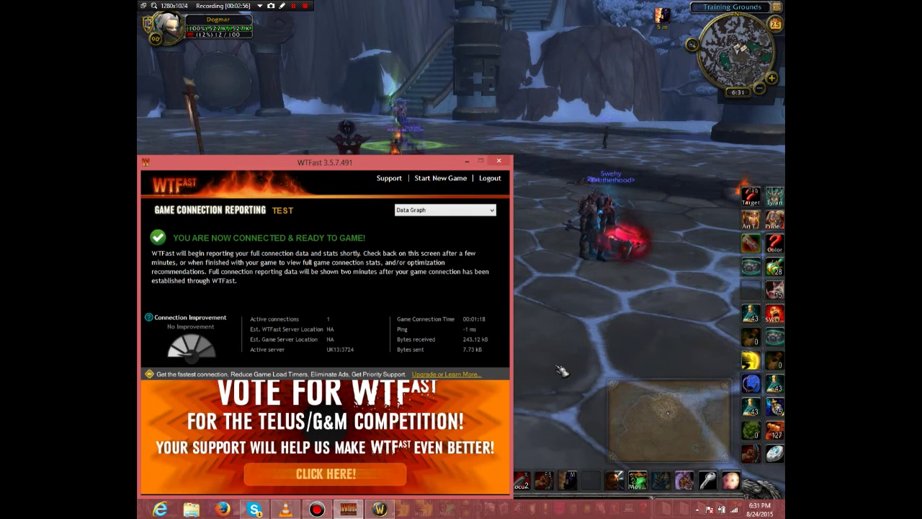
{"action": "left_click", "coordinate": [569, 405]}
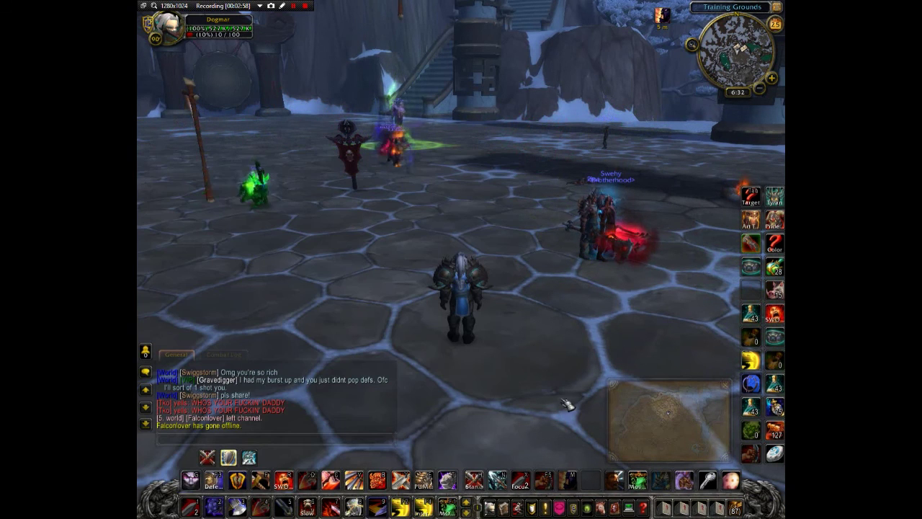